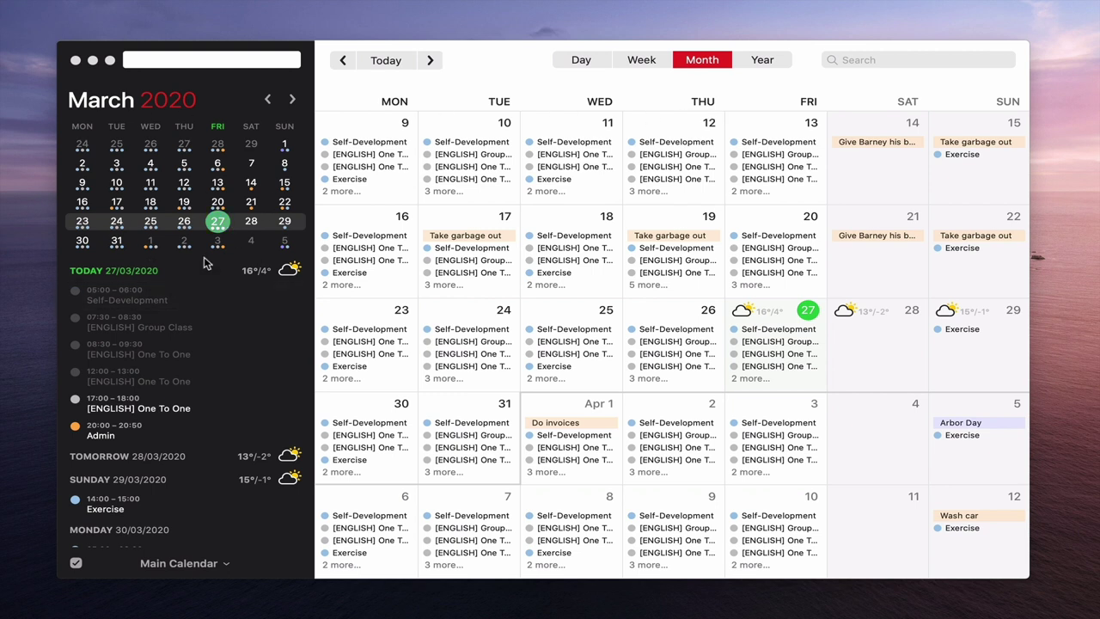
# Browse the month calendar, hiding the sidebar and then showing it again.
pyautogui.scroll(-5, 180, 344)
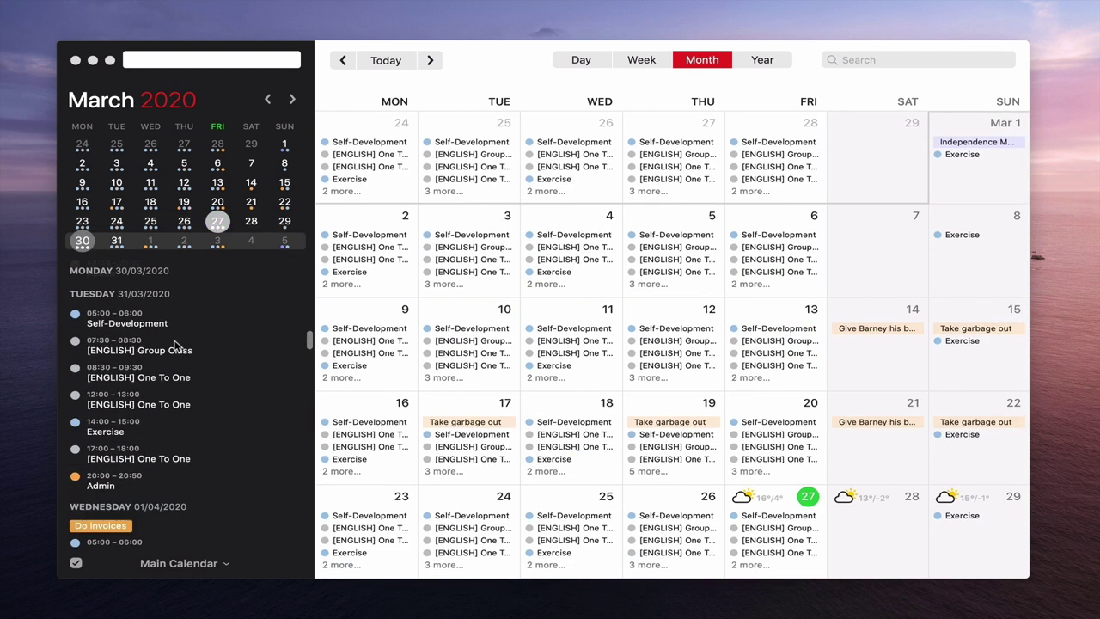
pyautogui.scroll(-15, 175, 344)
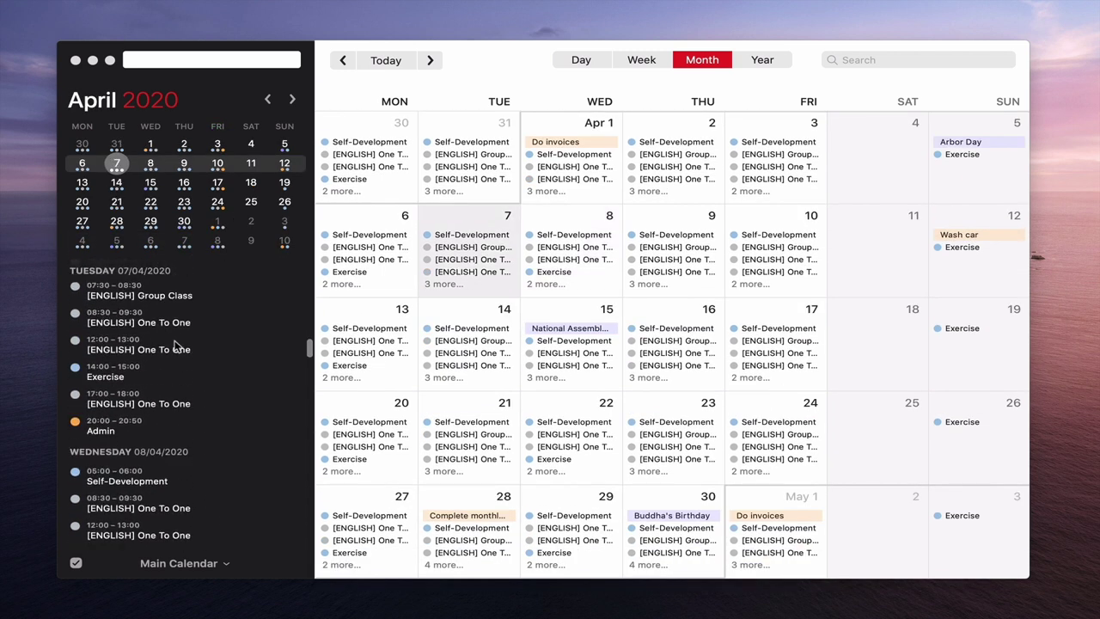
pyautogui.scroll(15, 174, 344)
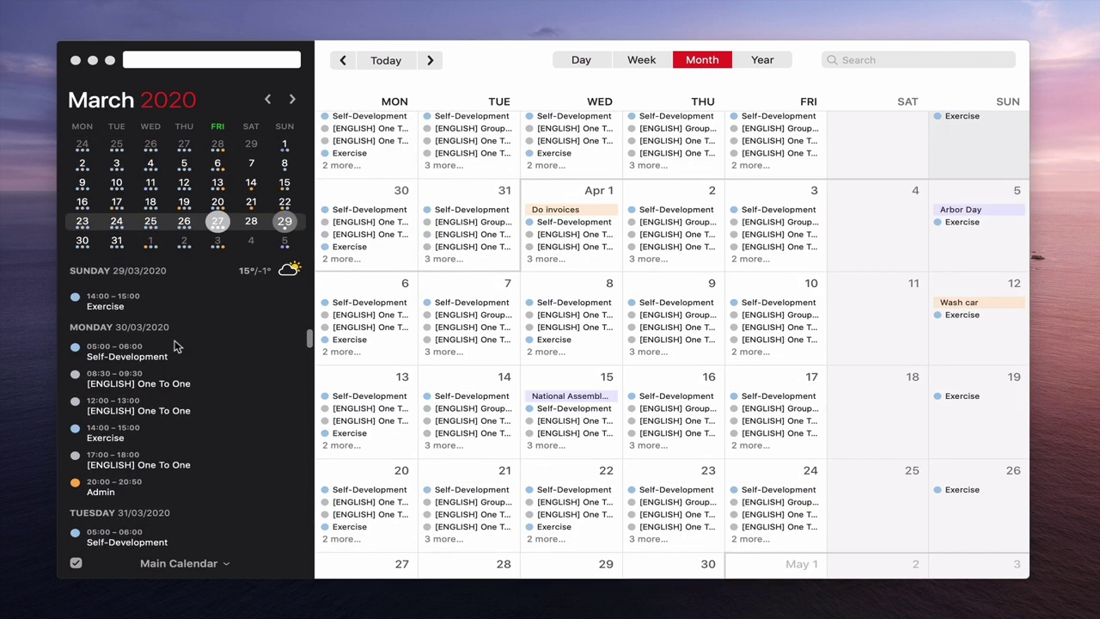
pyautogui.scroll(5, 175, 343)
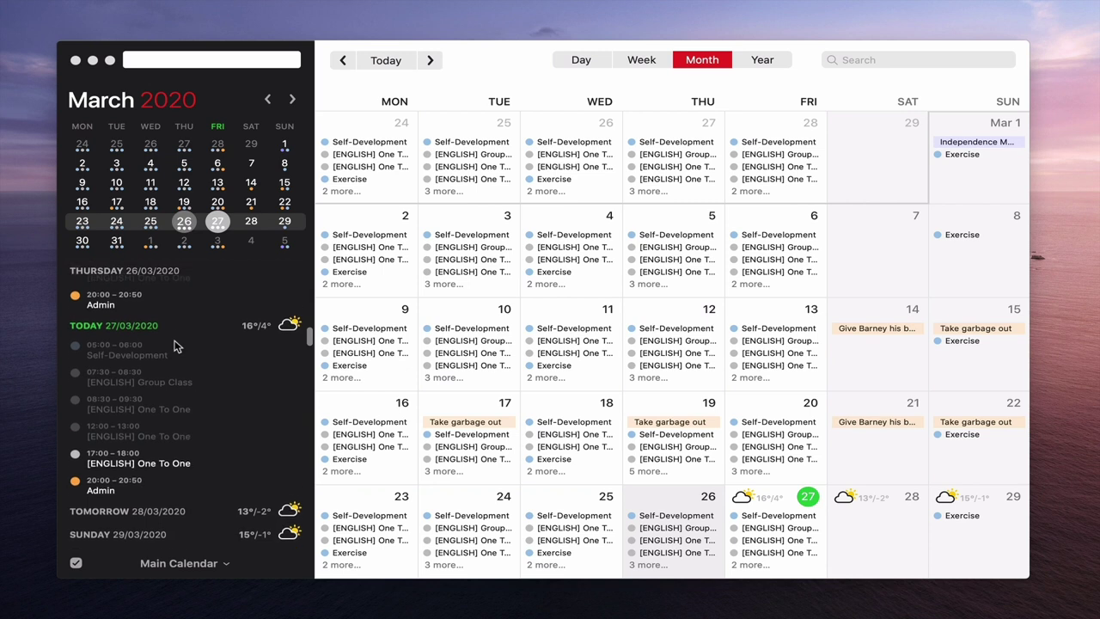
pyautogui.scroll(5, 174, 344)
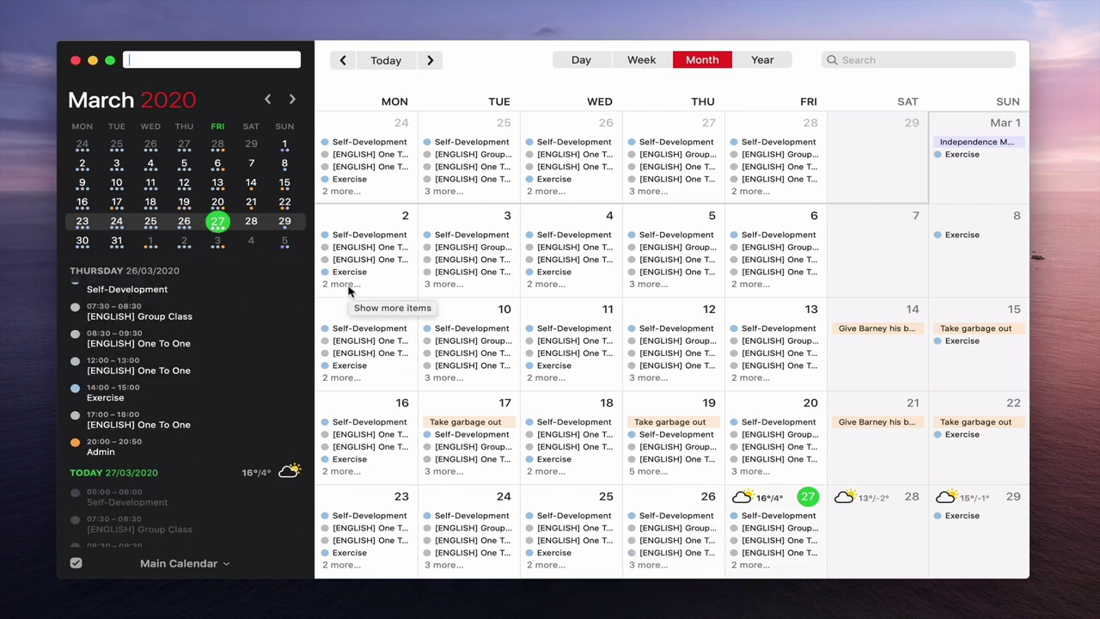
pyautogui.press('ctrl+super+s')
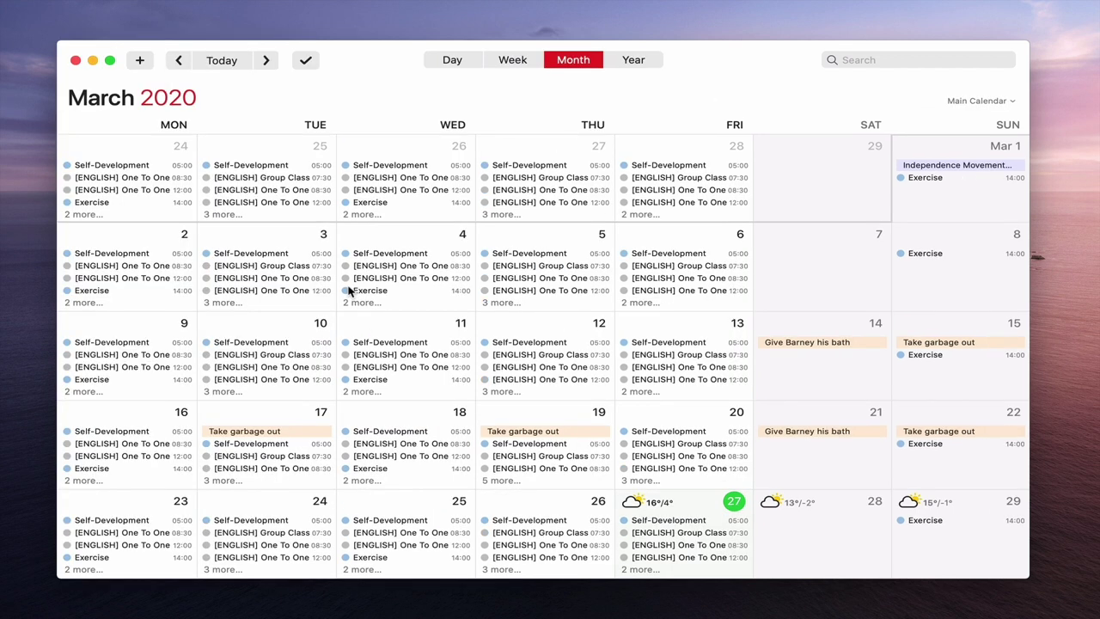
pyautogui.press('ctrl+super+s')
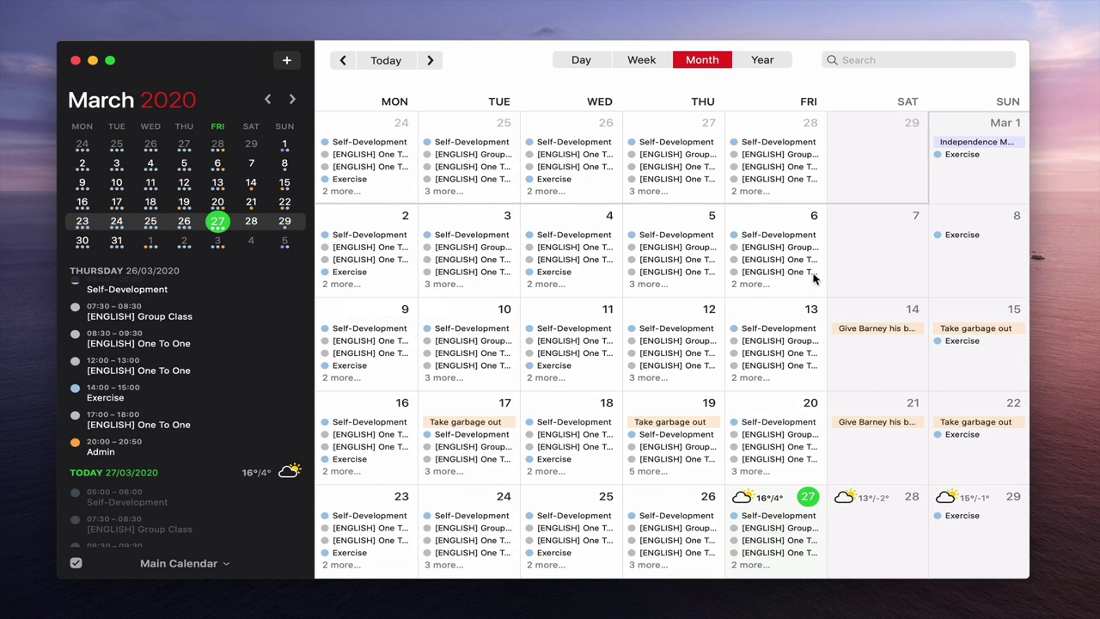
pyautogui.scroll(5, 814, 277)
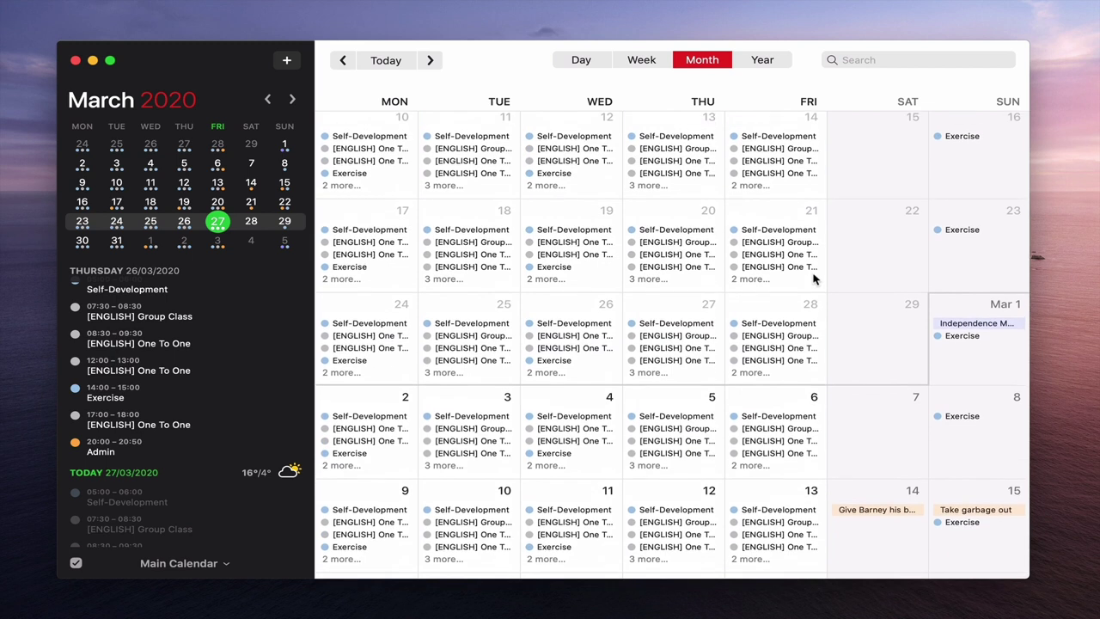
# Add a new Todoist account from the Accounts section of Fantastical's Preferences.
pyautogui.moveTo(235, 7)
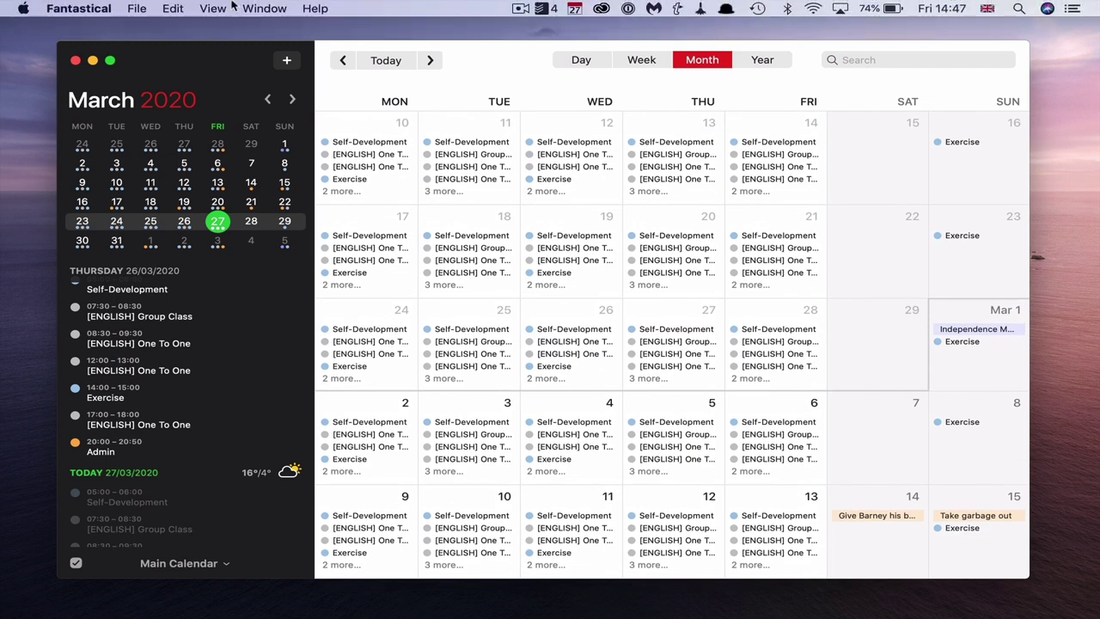
pyautogui.click(86, 8)
pyautogui.click(100, 51)
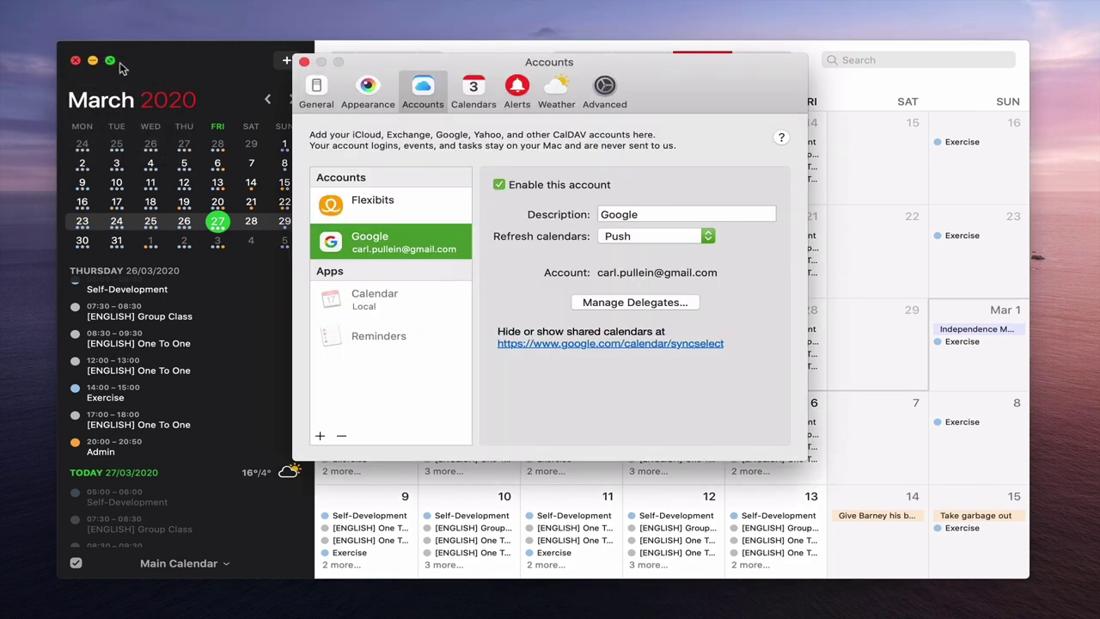
pyautogui.click(319, 436)
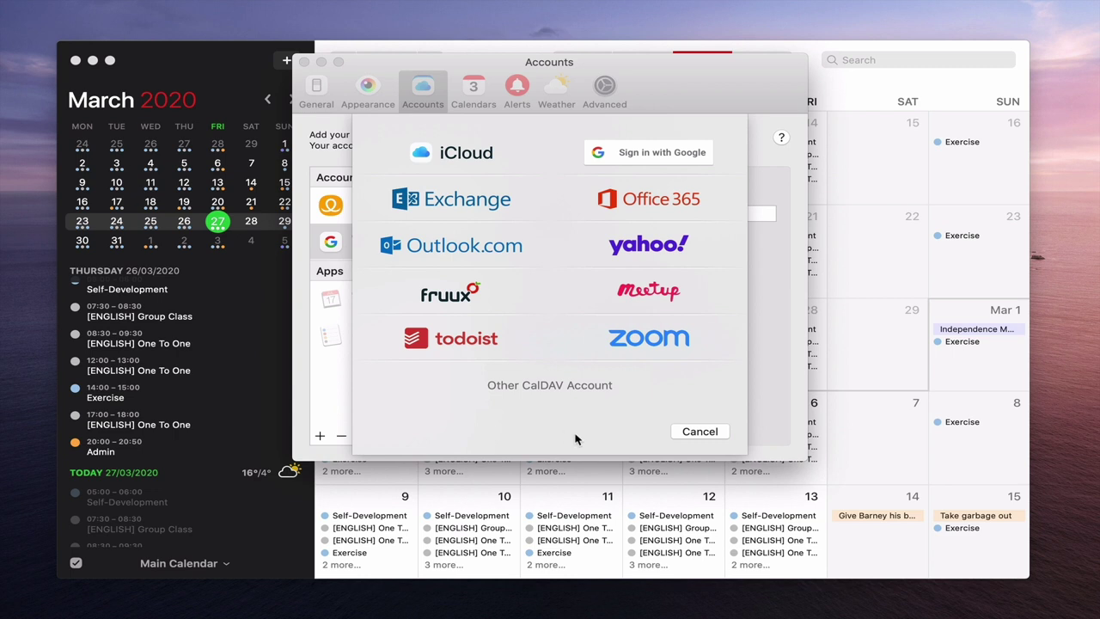
pyautogui.click(477, 345)
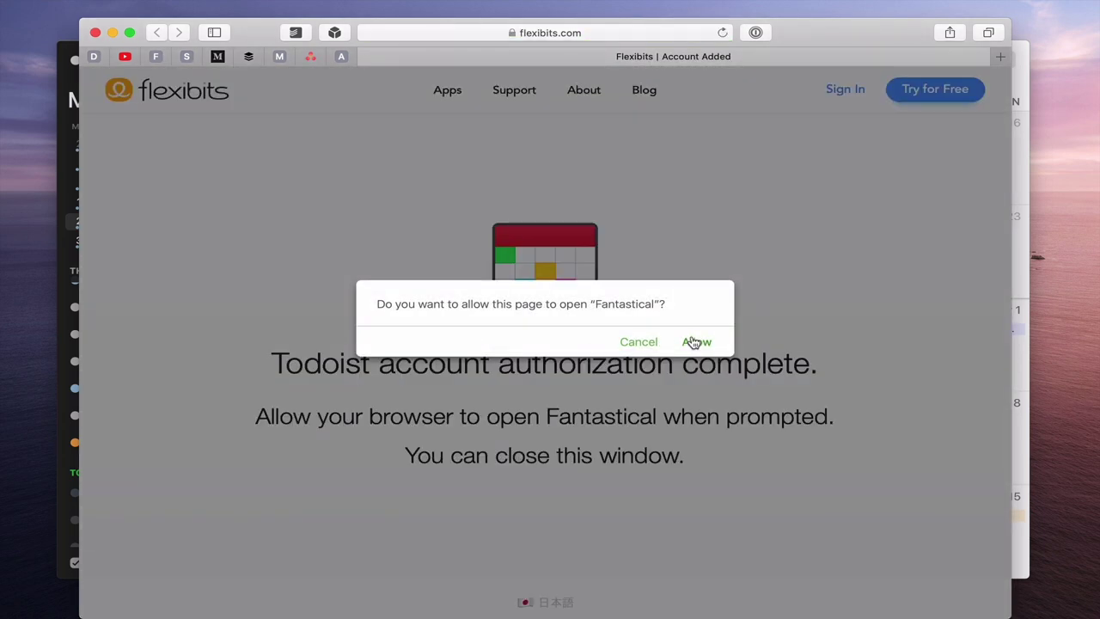
# Allow the Todoist authorization in Safari so sign-in returns to Fantastical.
pyautogui.click(696, 341)
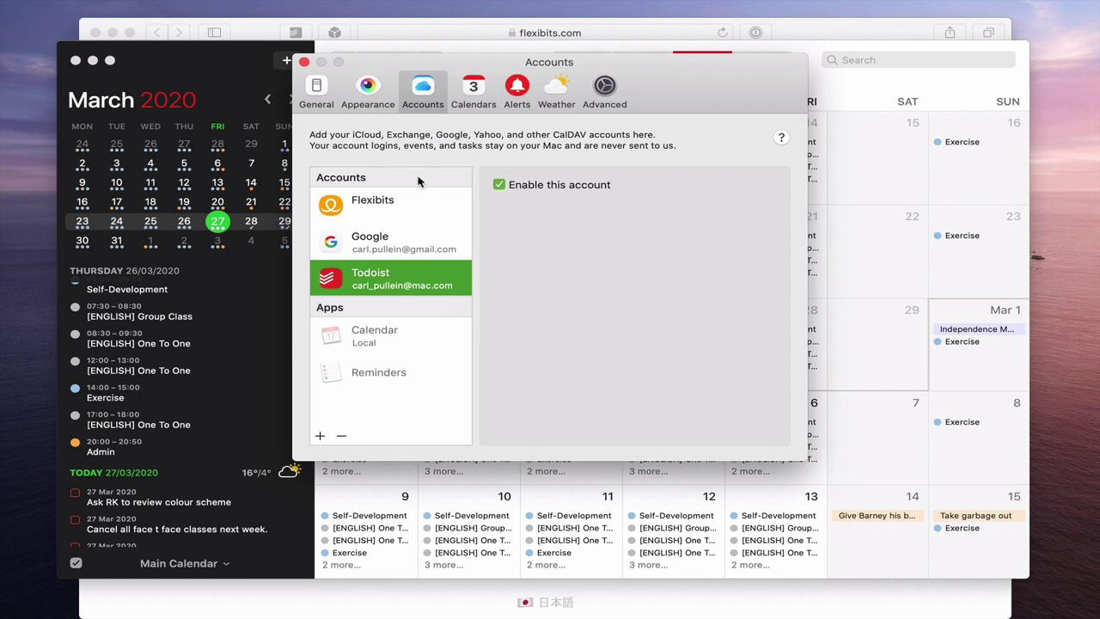
# In the Calendars tab, tick Todoist's Inbox and PURPOSE & OBJECTIVES lists for the Main Calendar set.
pyautogui.click(474, 85)
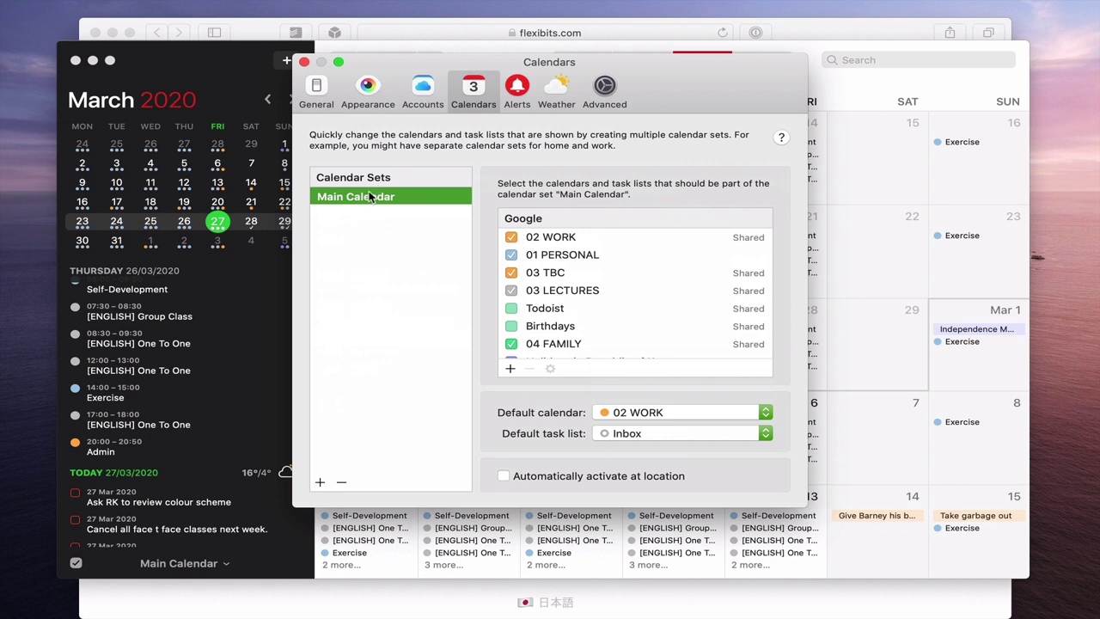
pyautogui.scroll(-10, 597, 295)
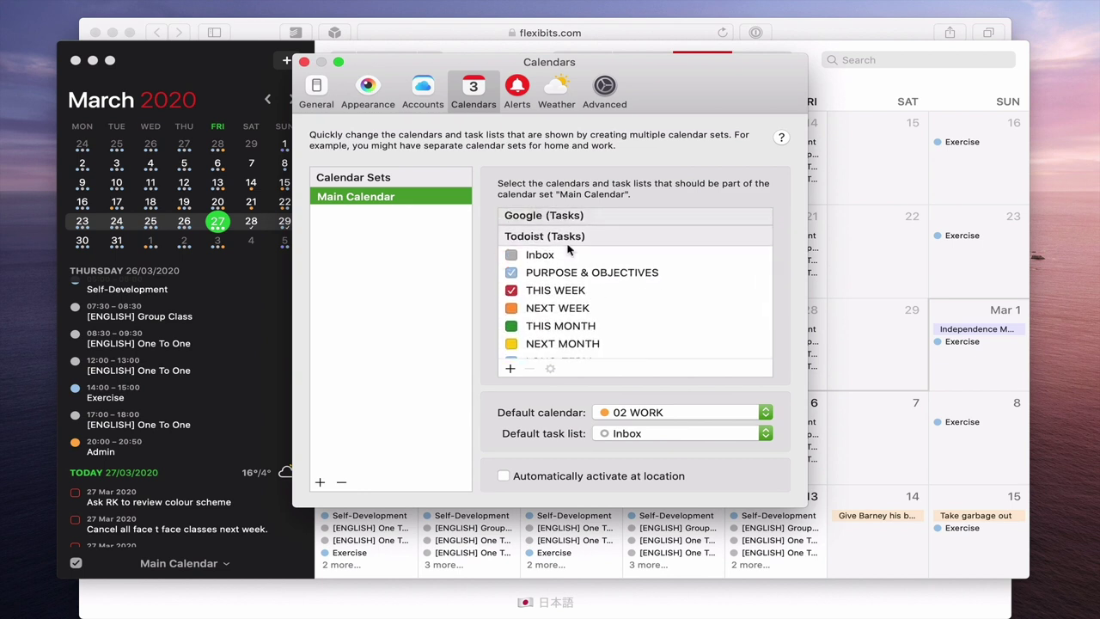
pyautogui.click(512, 257)
pyautogui.scroll(-3, 601, 344)
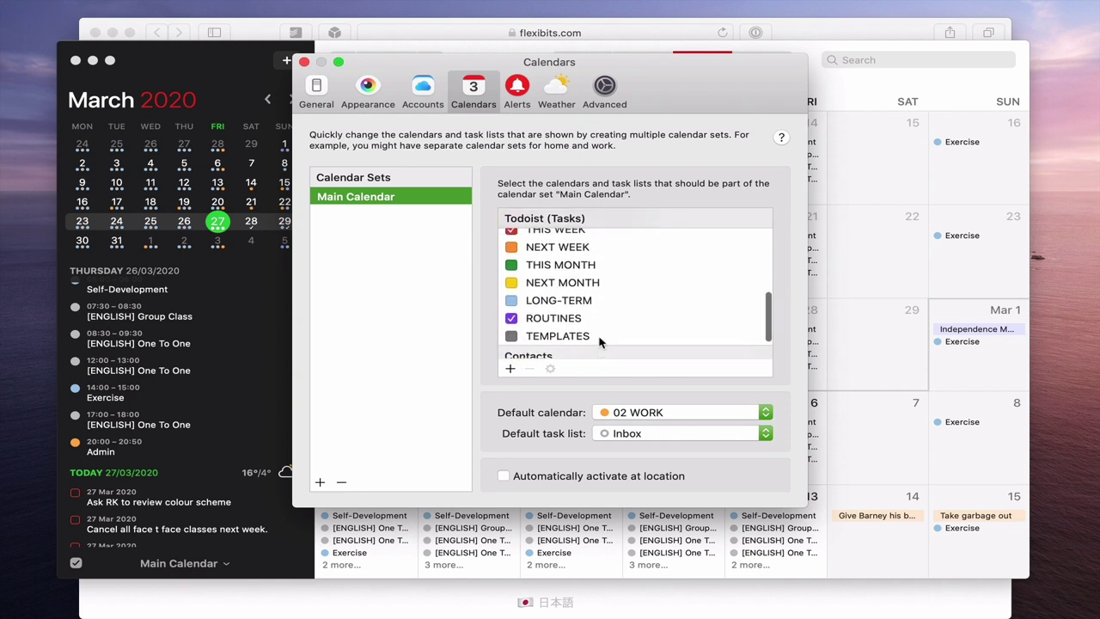
pyautogui.scroll(3, 600, 344)
pyautogui.scroll(-3, 600, 344)
pyautogui.scroll(4, 600, 343)
pyautogui.scroll(1, 600, 342)
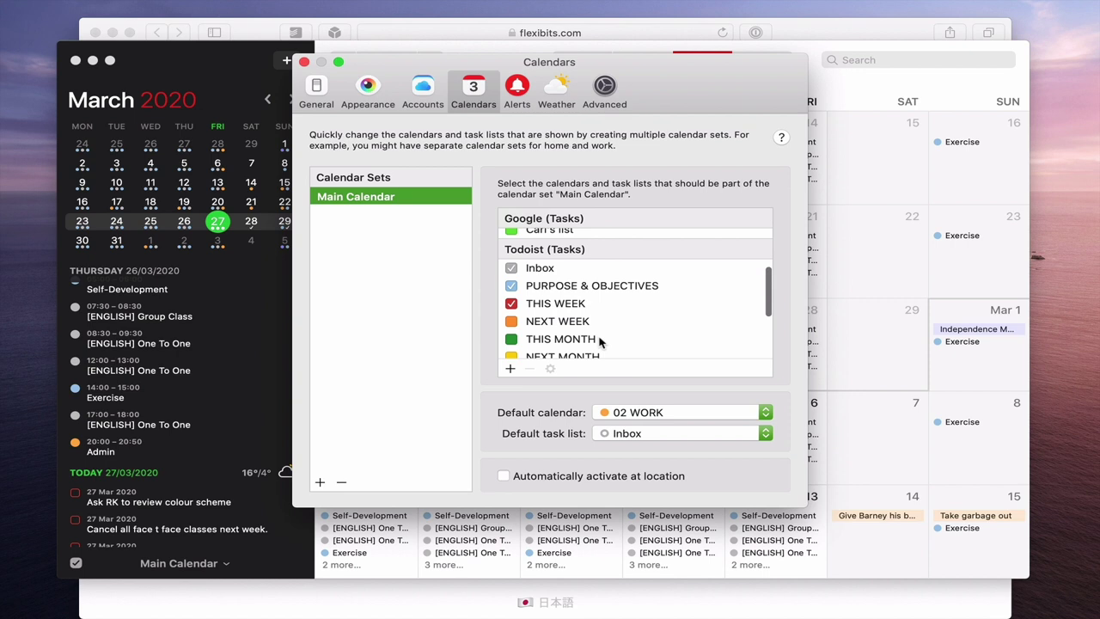
pyautogui.scroll(-2, 600, 342)
pyautogui.scroll(-2, 600, 342)
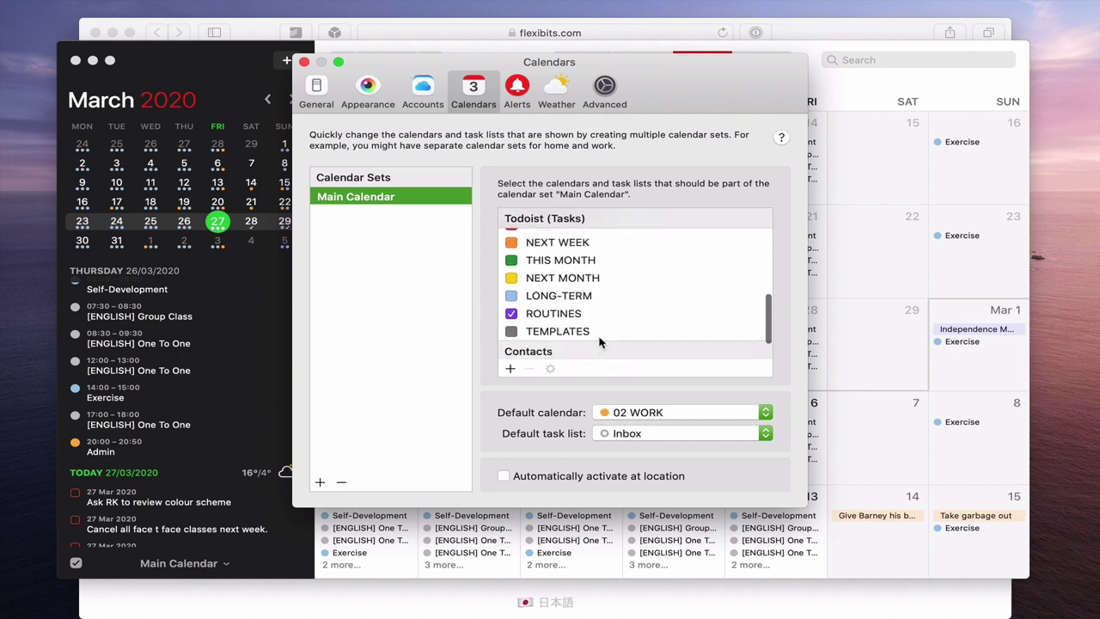
pyautogui.scroll(3, 600, 342)
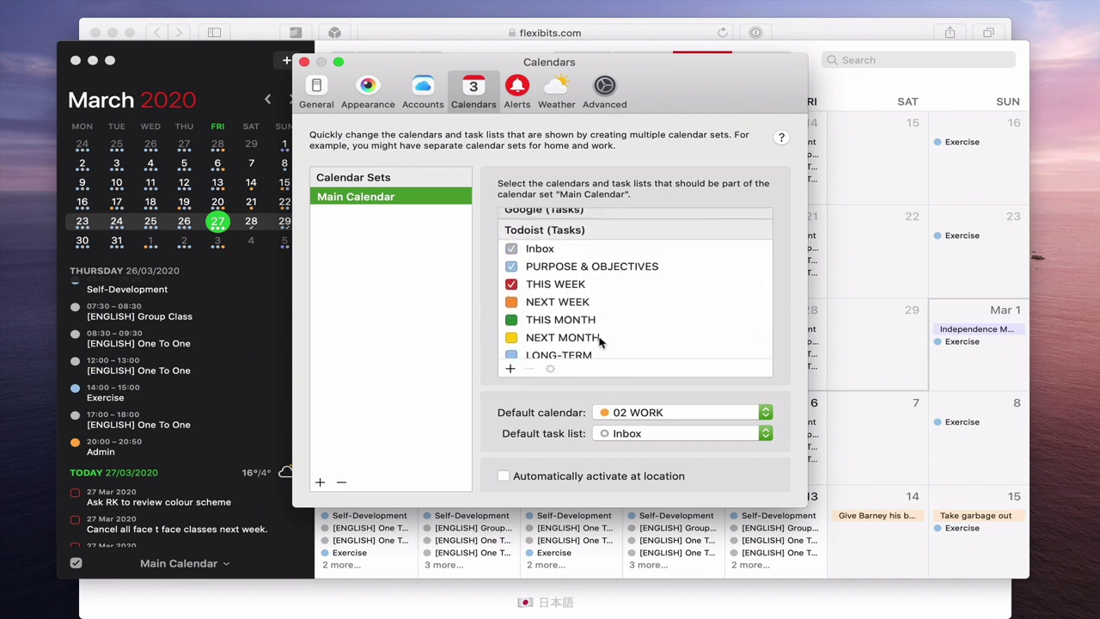
pyautogui.scroll(1, 580, 324)
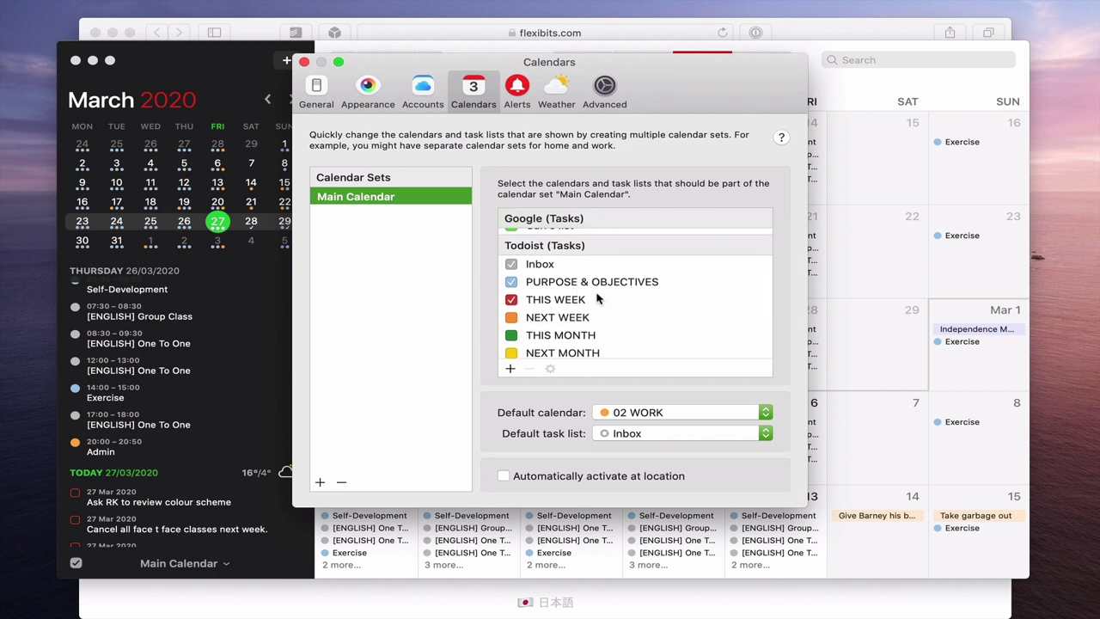
pyautogui.click(511, 283)
# Close Preferences, show today's day view, and check the Todoist space before returning.
pyautogui.click(304, 62)
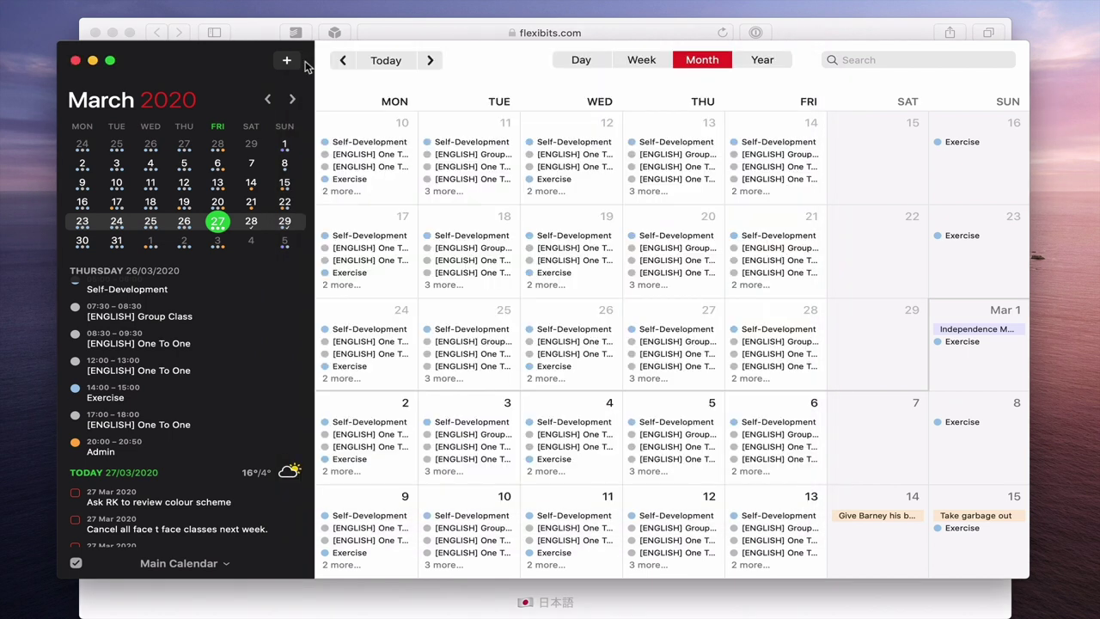
pyautogui.click(581, 61)
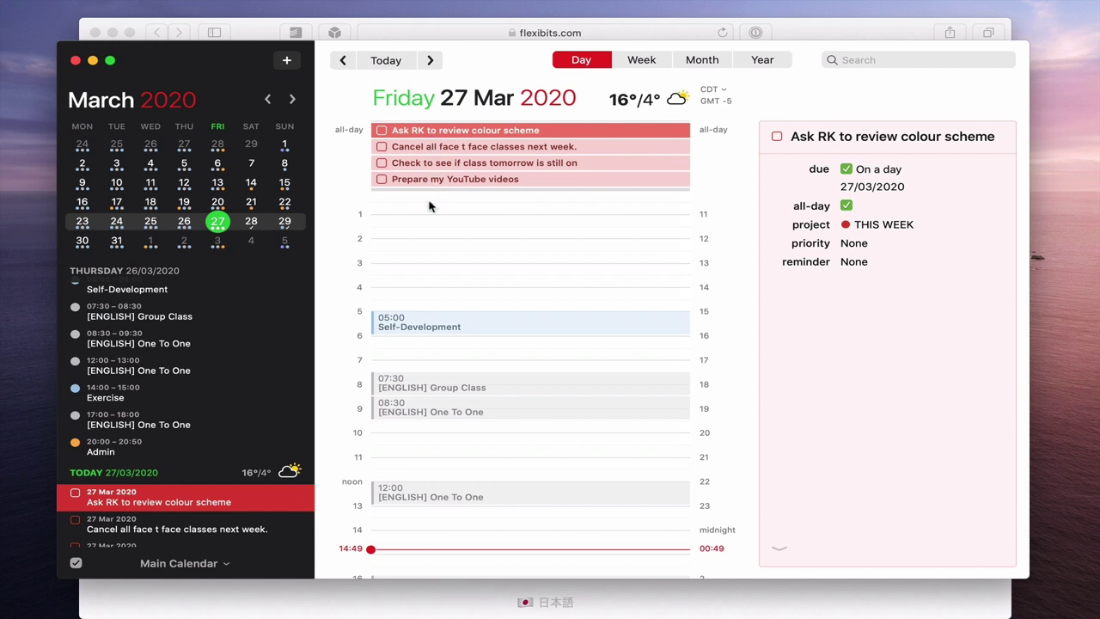
pyautogui.hotkey('ctrl', 'Right')
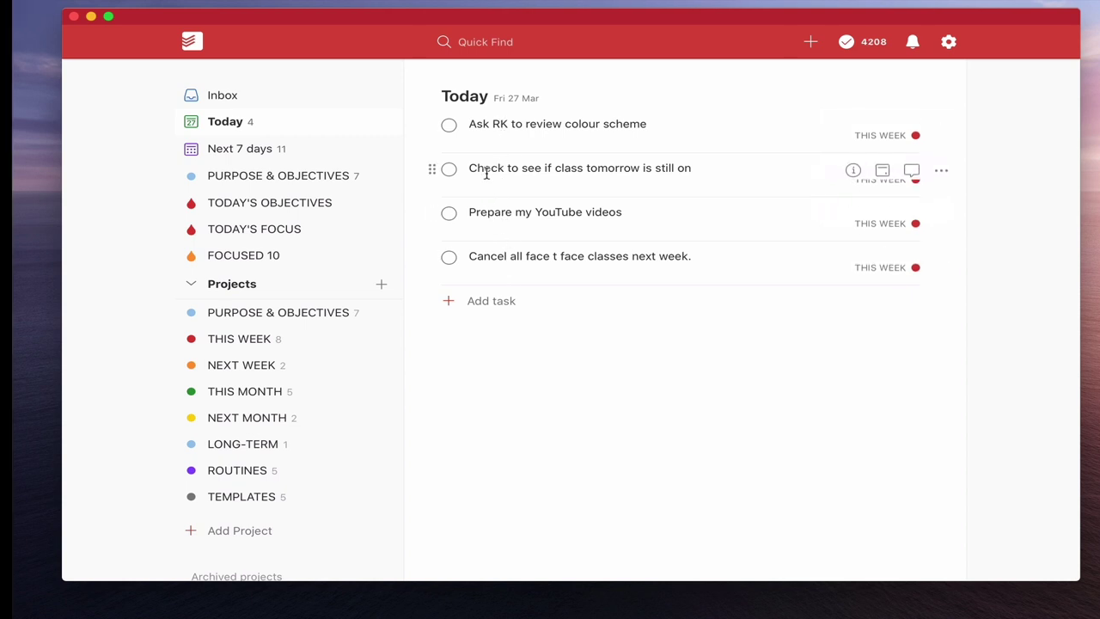
pyautogui.hotkey('ctrl', 'Left')
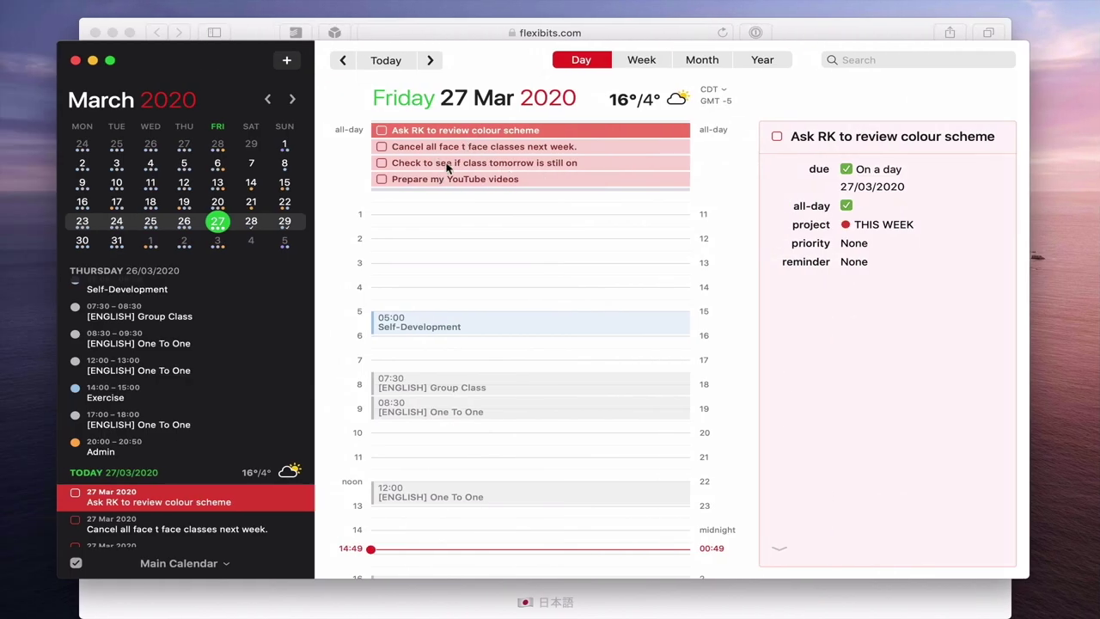
# Tick off the colour-scheme review and class-cancellation tasks, then view Self-Development's details.
pyautogui.click(381, 130)
pyautogui.click(382, 147)
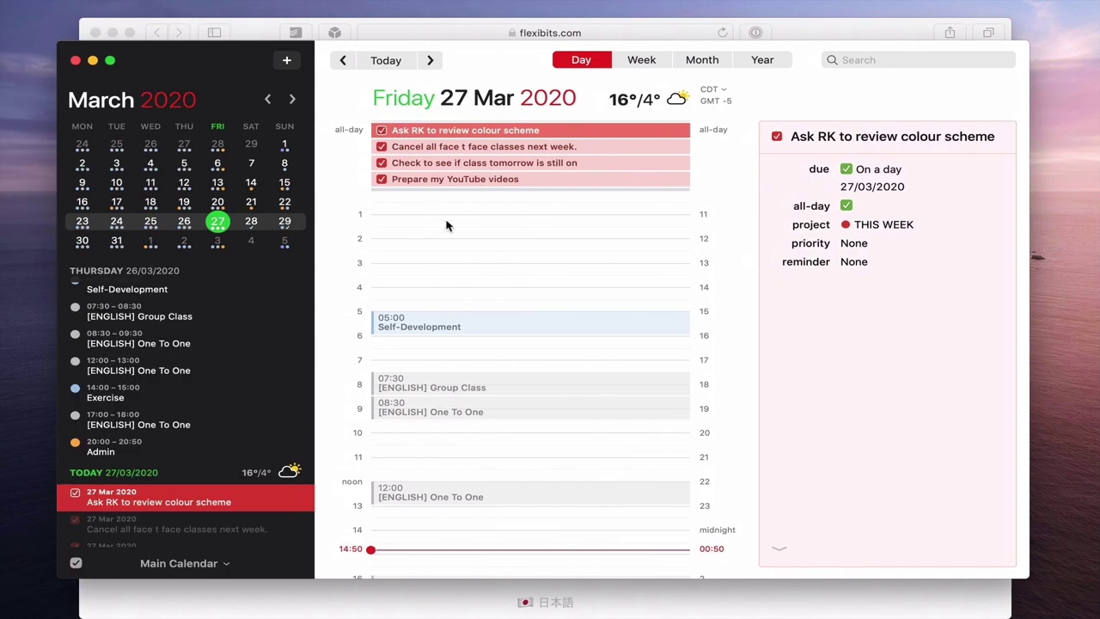
pyautogui.scroll(-3, 258, 412)
pyautogui.click(242, 497)
# Scroll back through earlier days and inspect the Self-Development event details.
pyautogui.scroll(2, 231, 395)
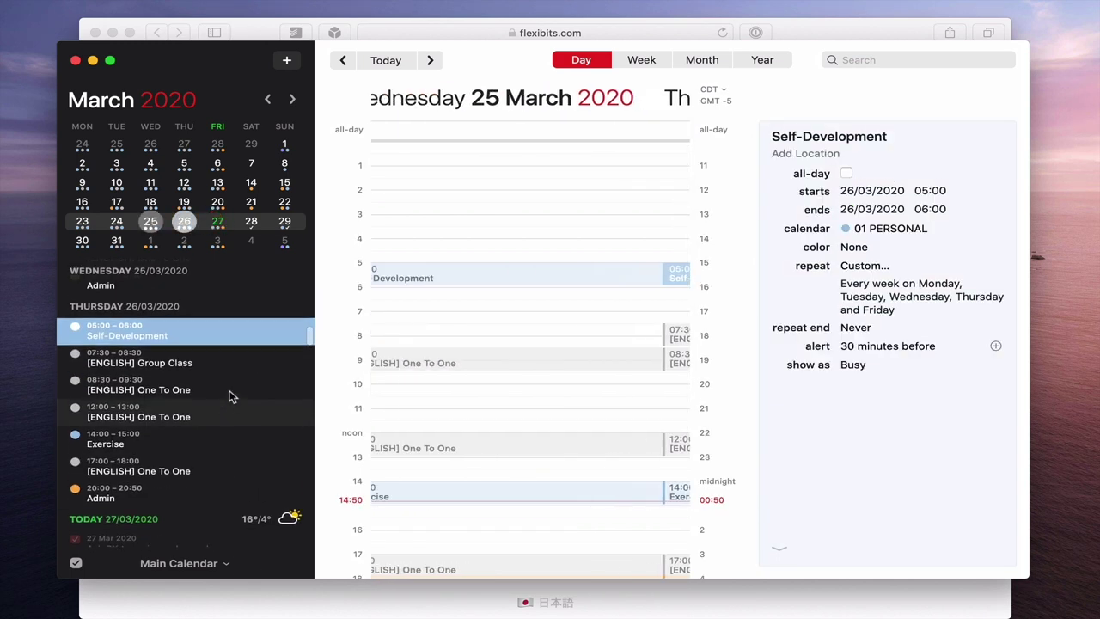
pyautogui.click(427, 286)
pyautogui.click(217, 225)
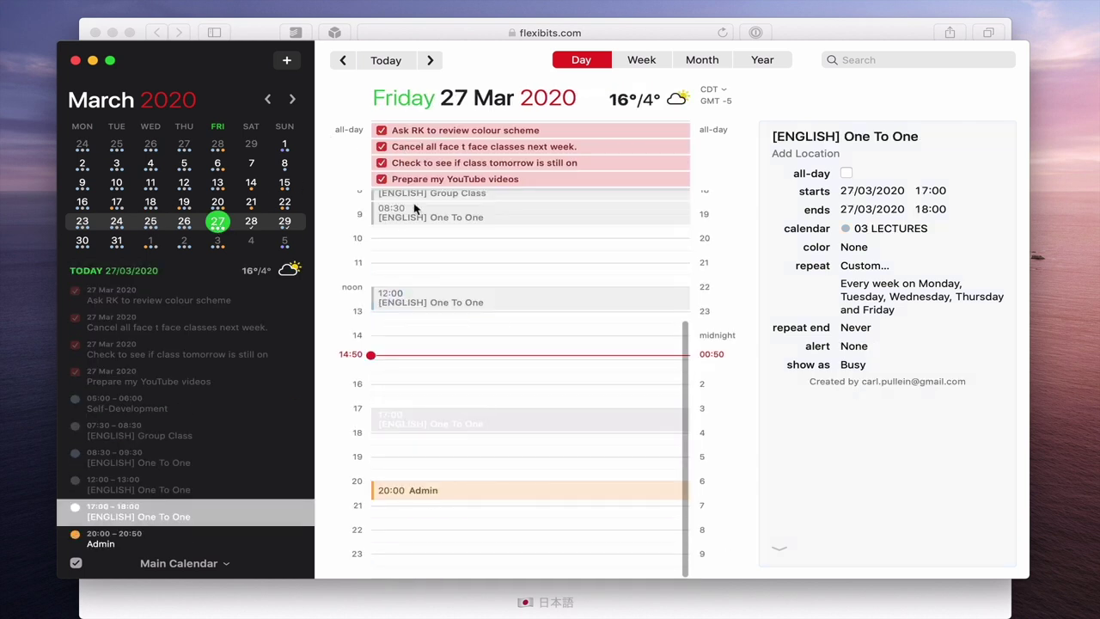
pyautogui.scroll(5, 413, 209)
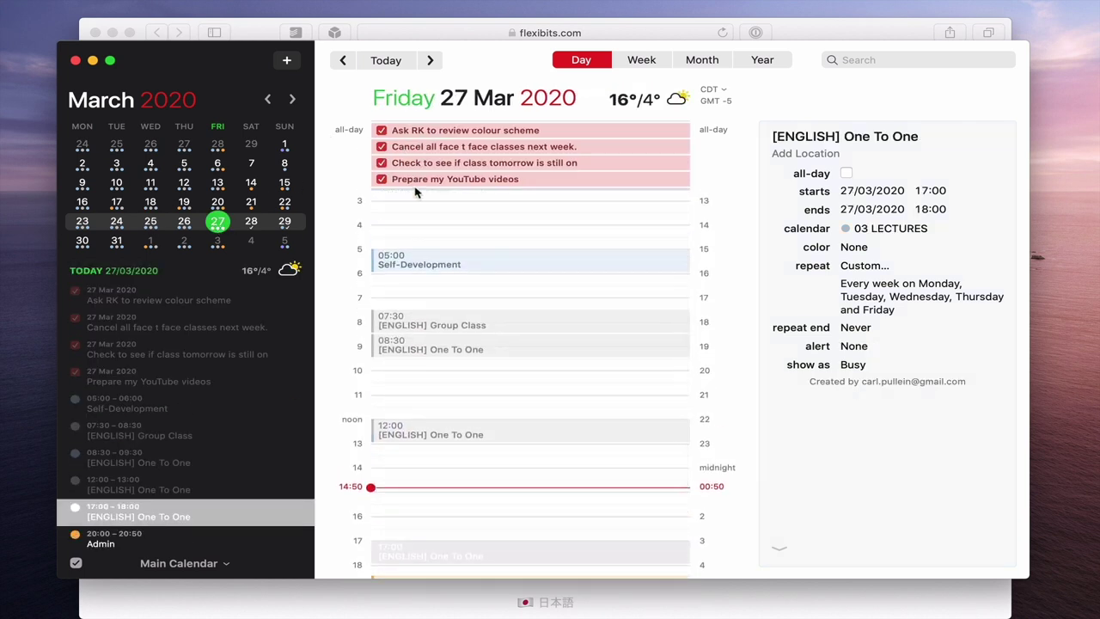
pyautogui.scroll(-4, 190, 374)
pyautogui.scroll(6, 192, 374)
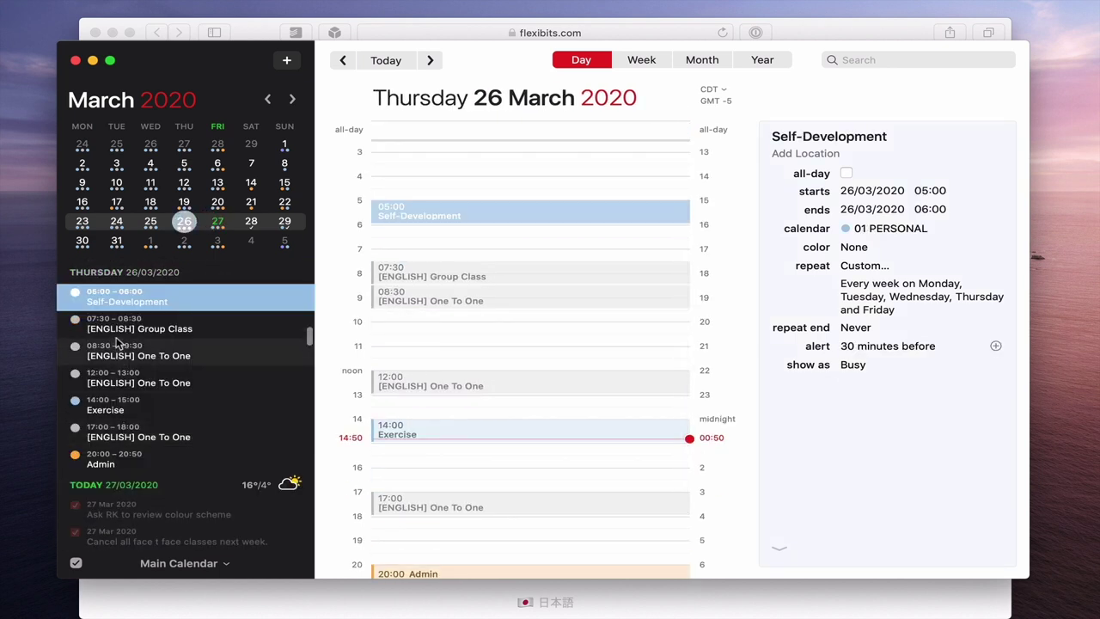
pyautogui.scroll(5, 117, 341)
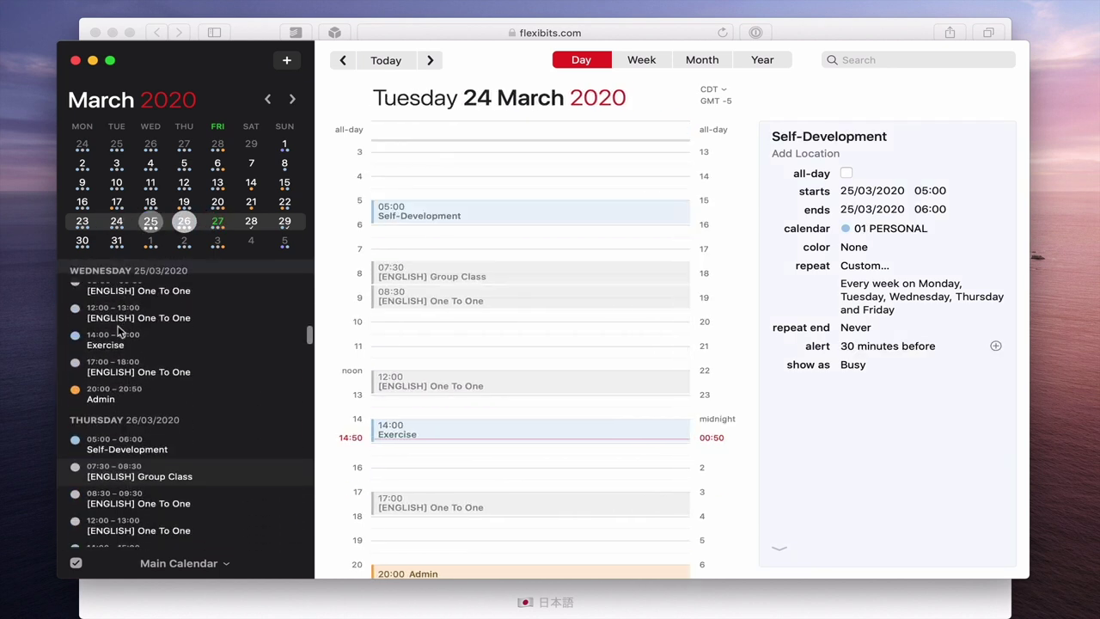
pyautogui.scroll(1, 117, 331)
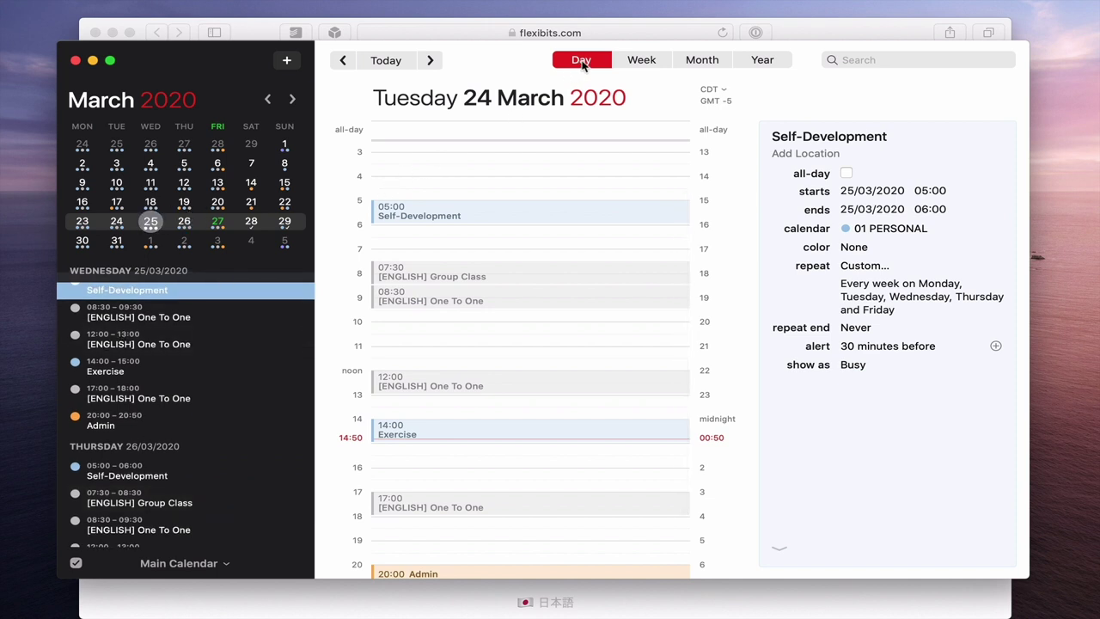
# Return to Friday 27 March and re-tick 'Ask RK to review colour scheme' as complete.
pyautogui.click(386, 62)
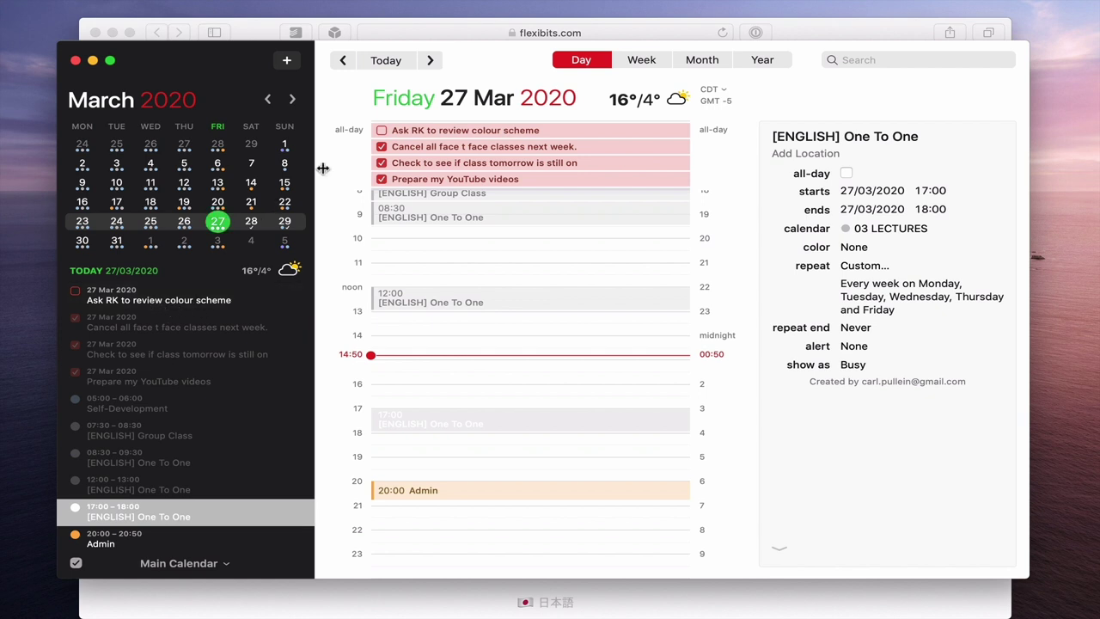
pyautogui.click(380, 134)
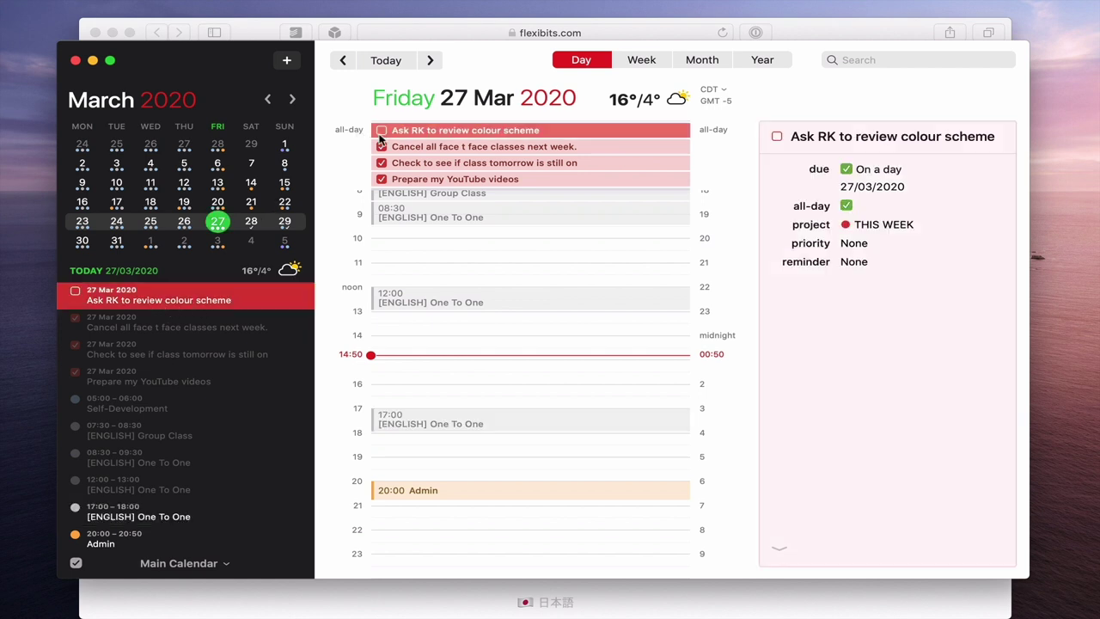
pyautogui.click(382, 131)
# Create a 'Call John' task with priority None in the Todoist Inbox project.
pyautogui.click(288, 61)
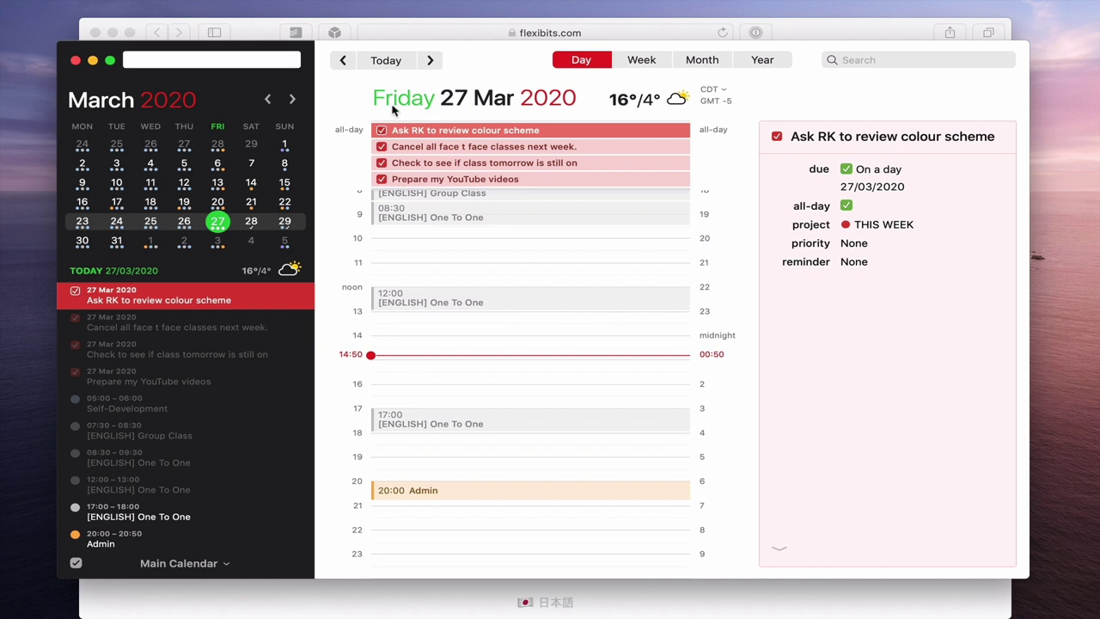
pyautogui.write('Call John')
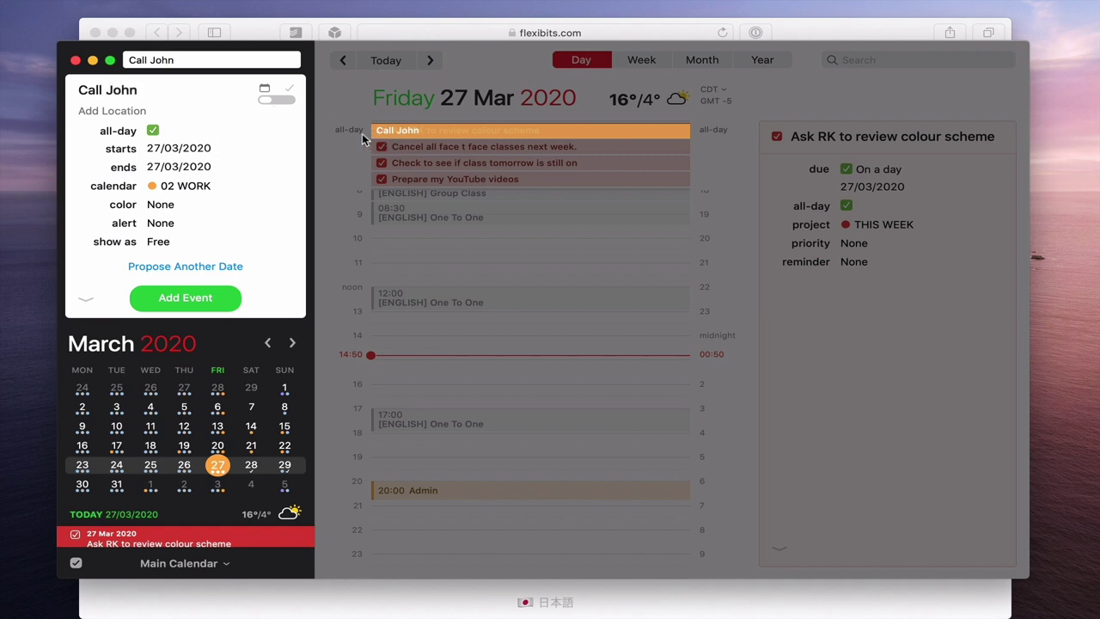
pyautogui.click(275, 100)
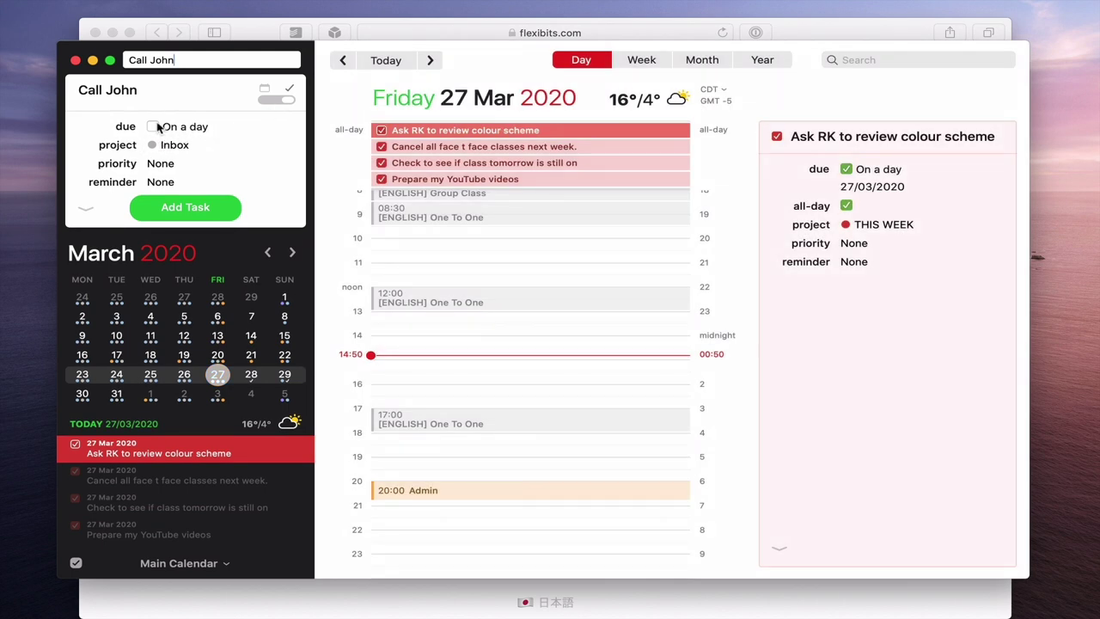
pyautogui.click(177, 163)
pyautogui.click(177, 163)
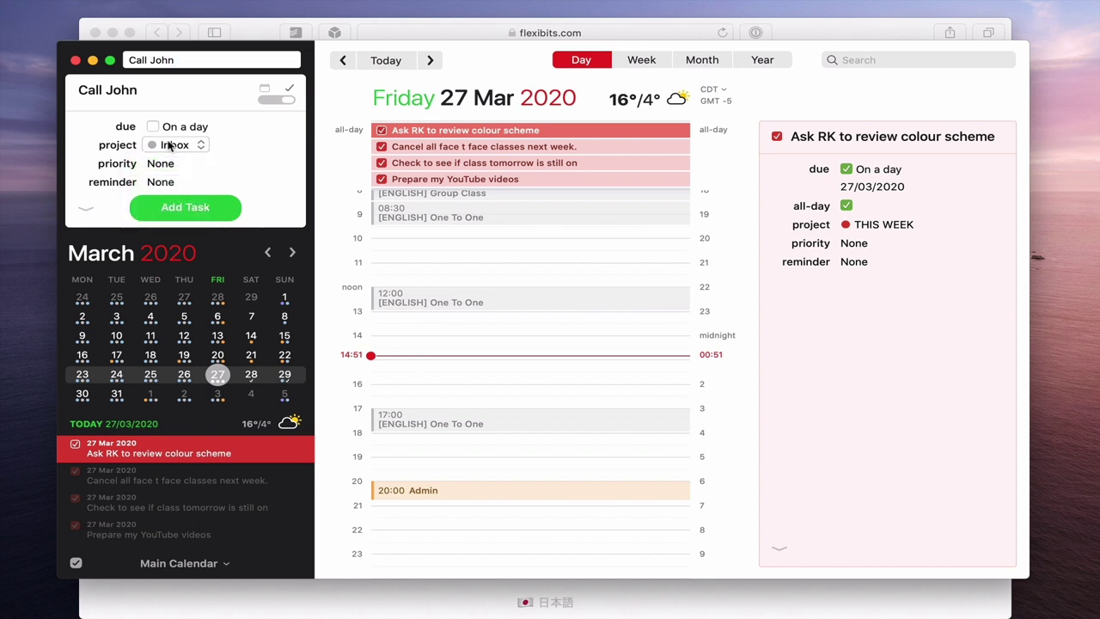
pyautogui.click(175, 145)
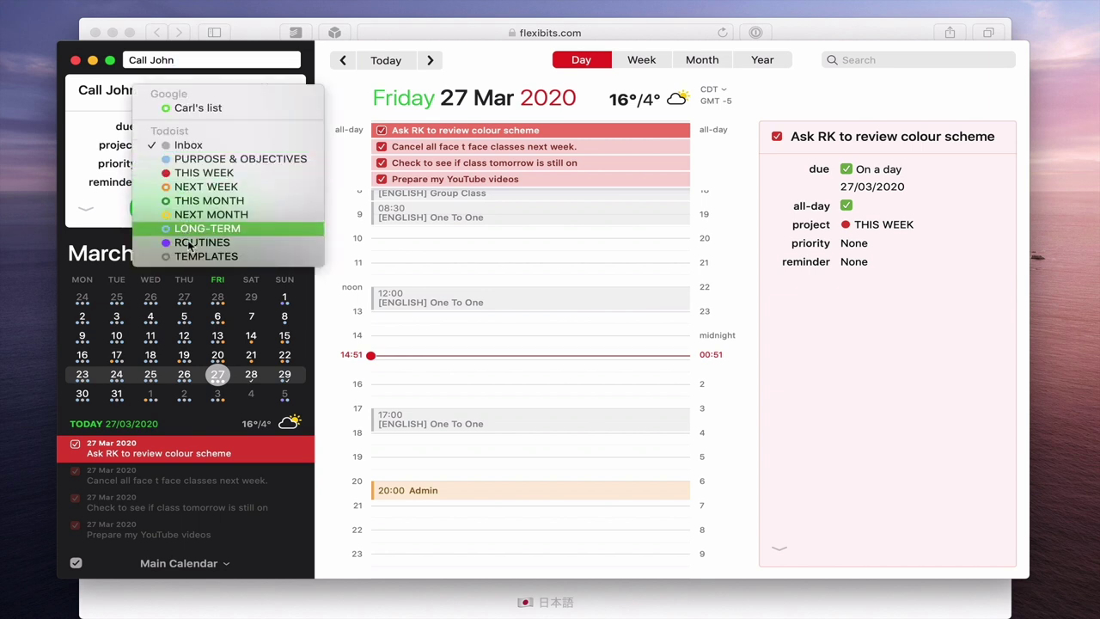
pyautogui.click(179, 145)
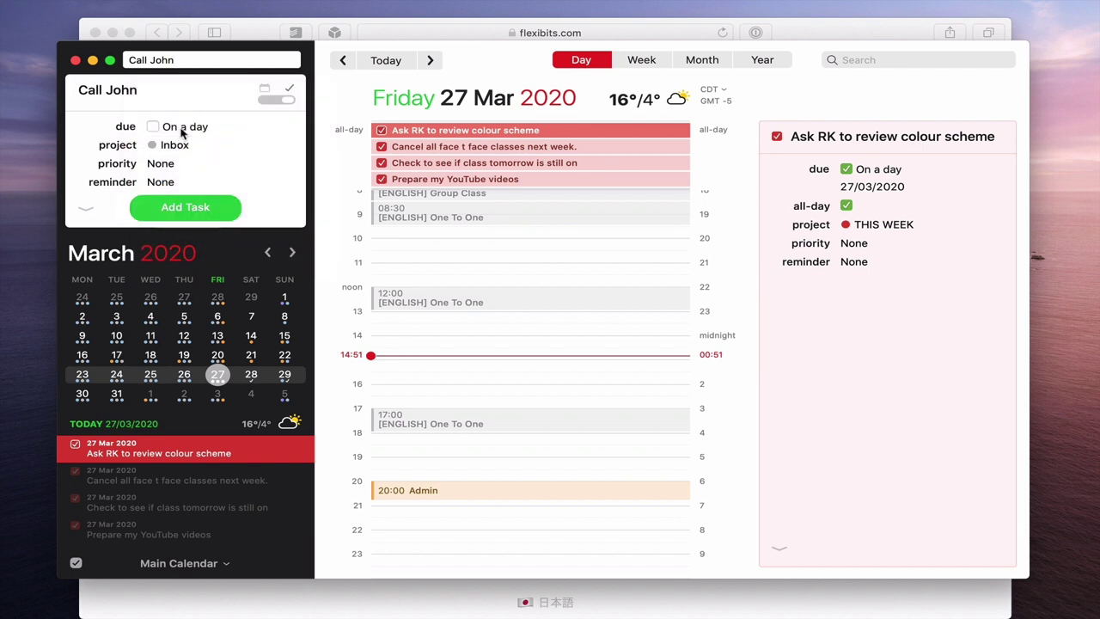
pyautogui.click(183, 207)
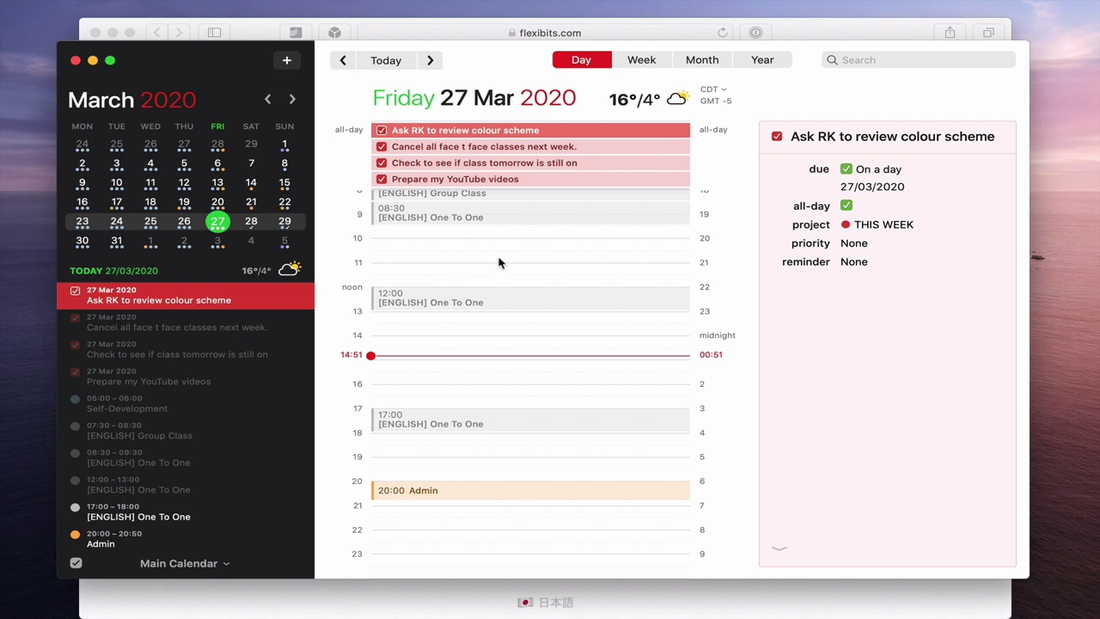
# Confirm Call John appears in Todoist's Inbox, then close the Safari authorization page.
pyautogui.hotkey('ctrl', 'Right')
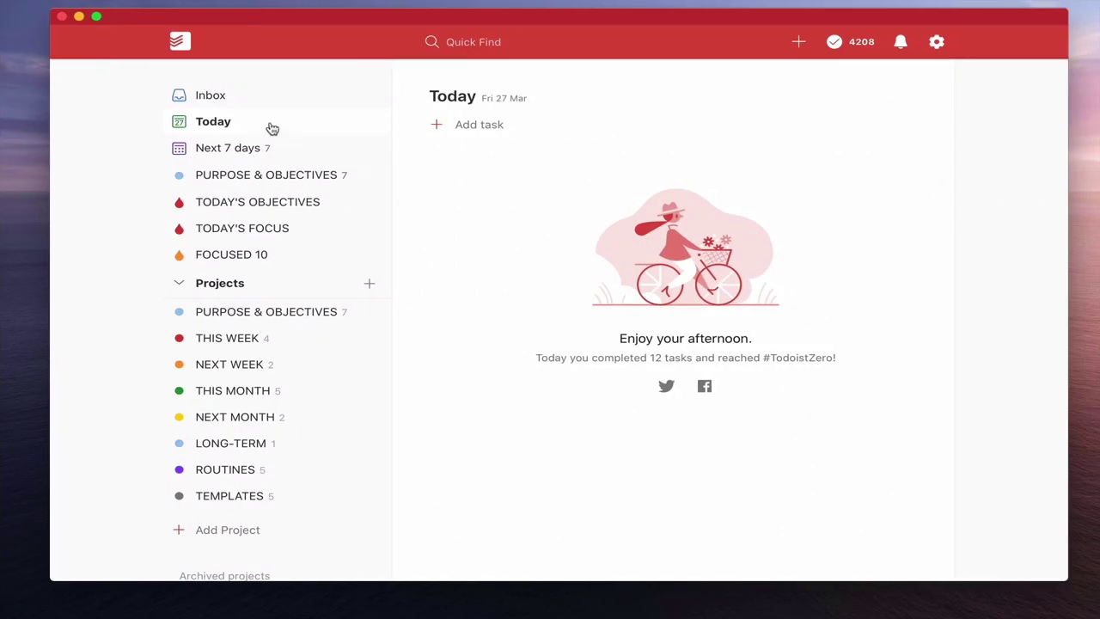
pyautogui.click(244, 110)
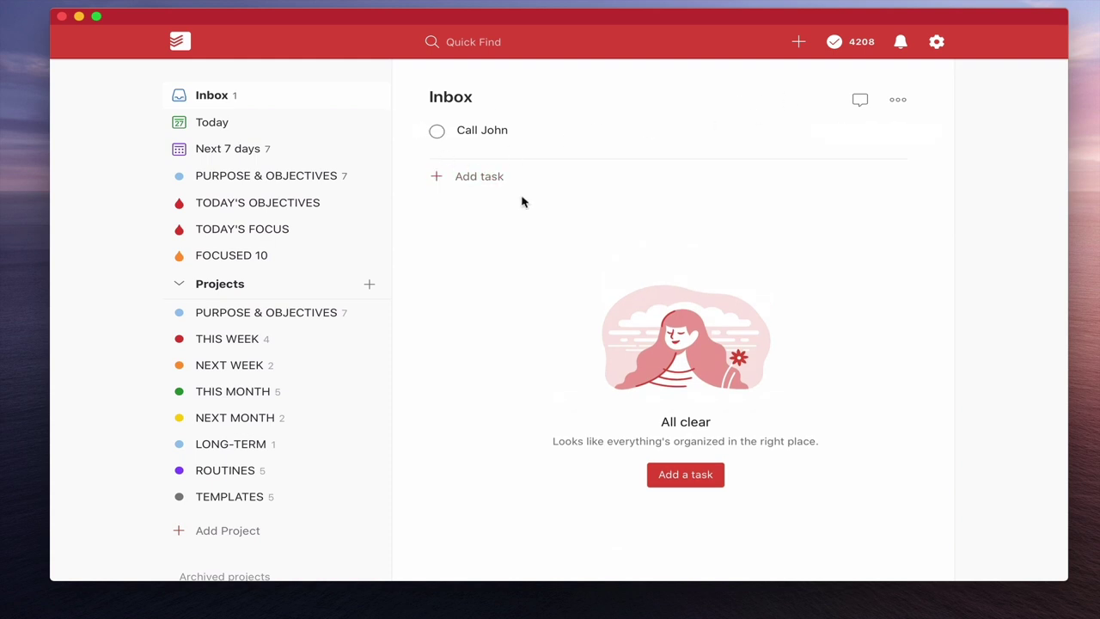
pyautogui.hotkey('ctrl', 'Left')
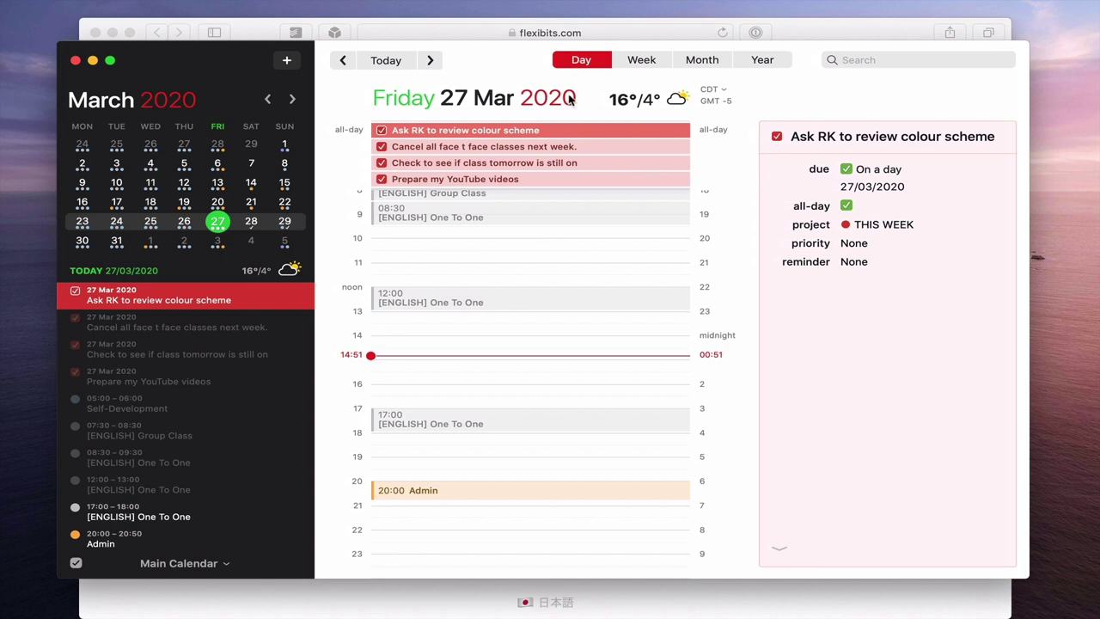
pyautogui.click(693, 607)
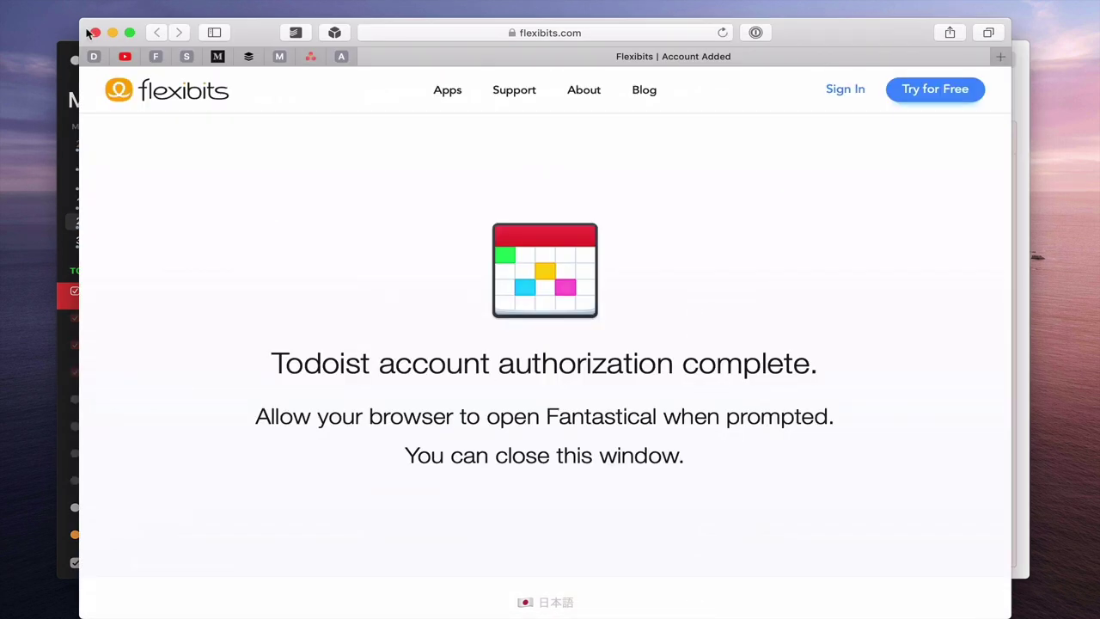
pyautogui.click(92, 34)
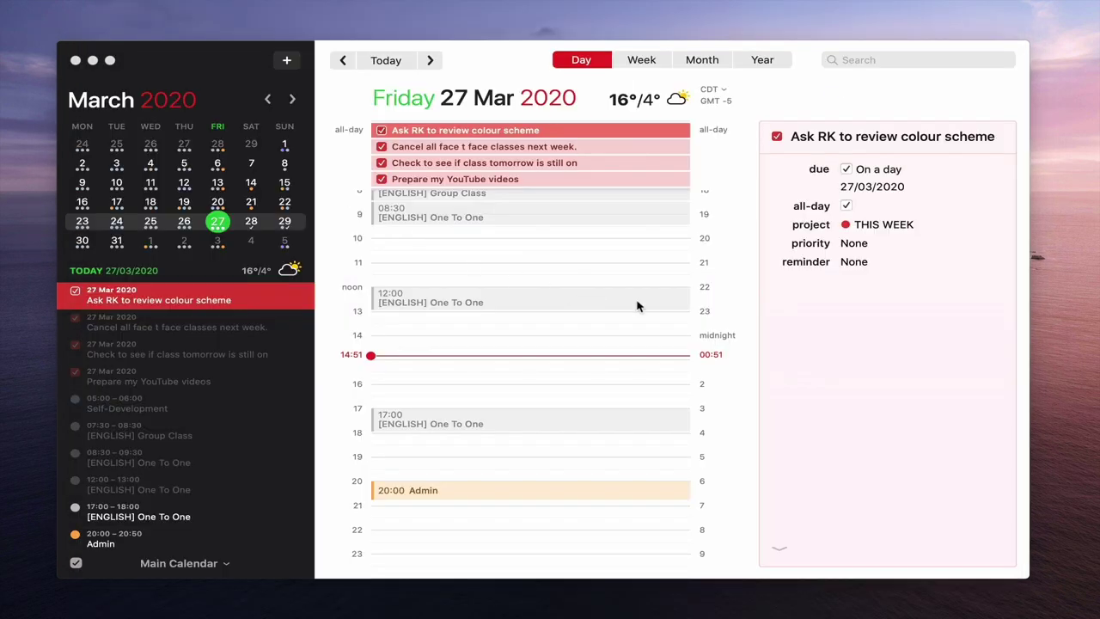